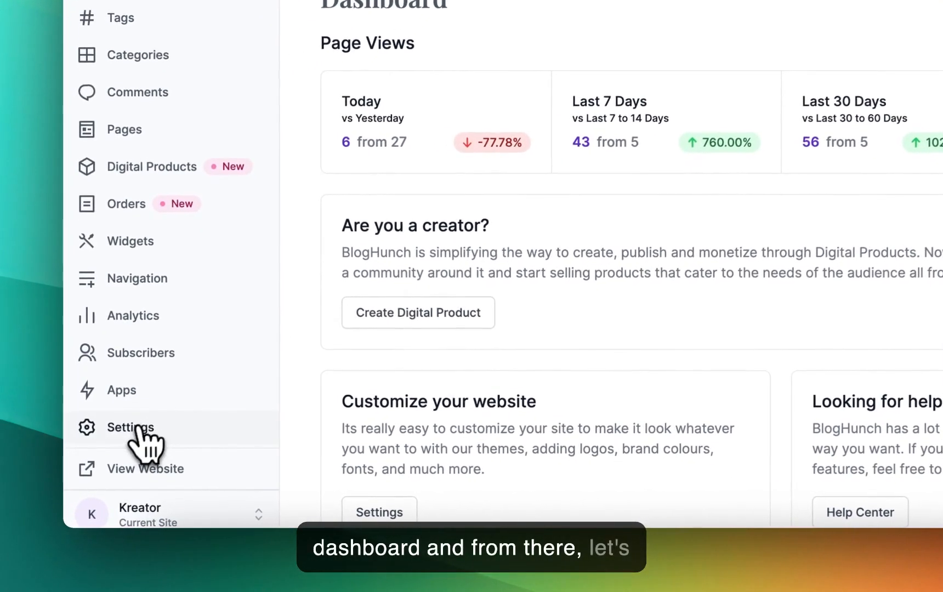
- Open the SMTP configuration in the BlogHunch settings and the SMTP & API page of the Brevo account
left_click(137, 429)
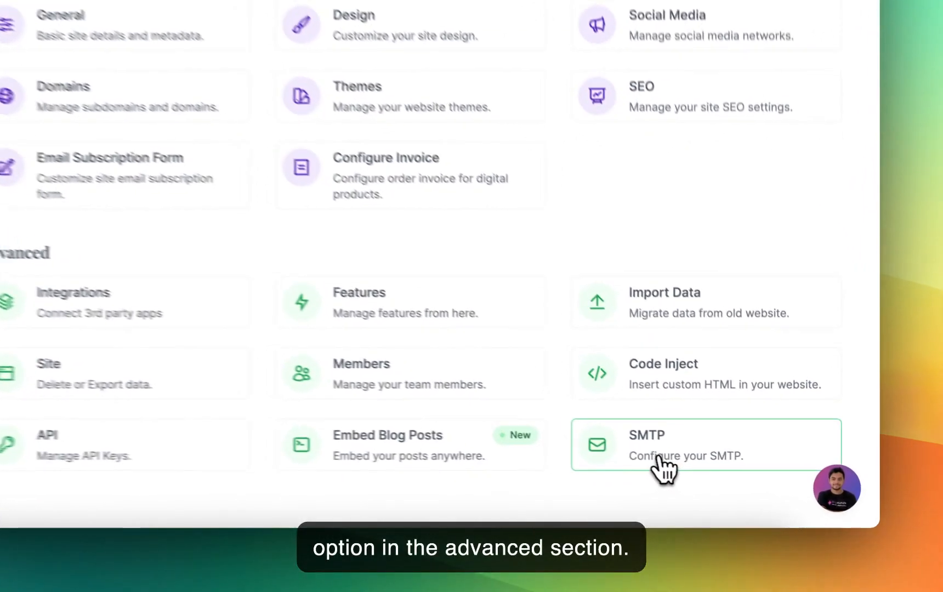
left_click(725, 485)
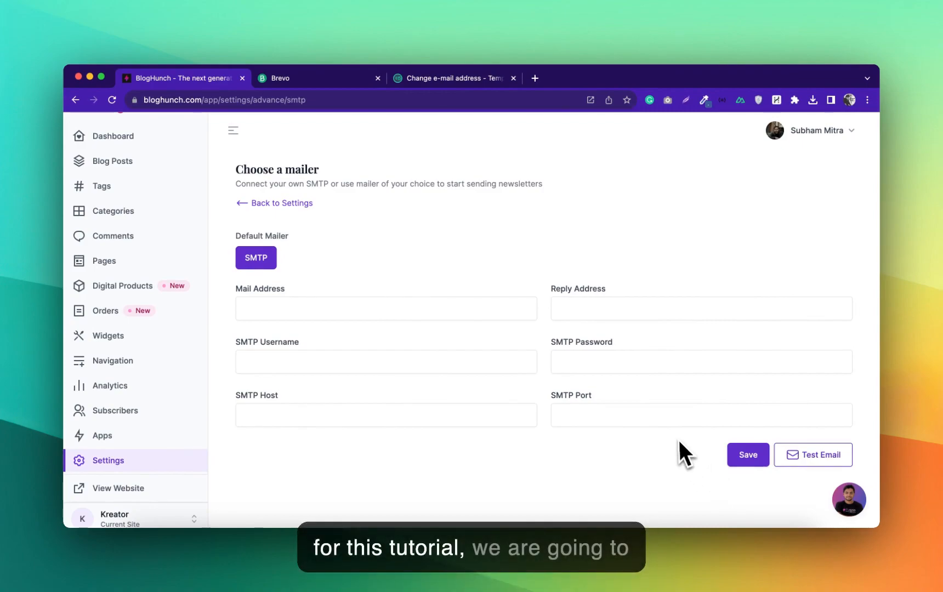
left_click(291, 79)
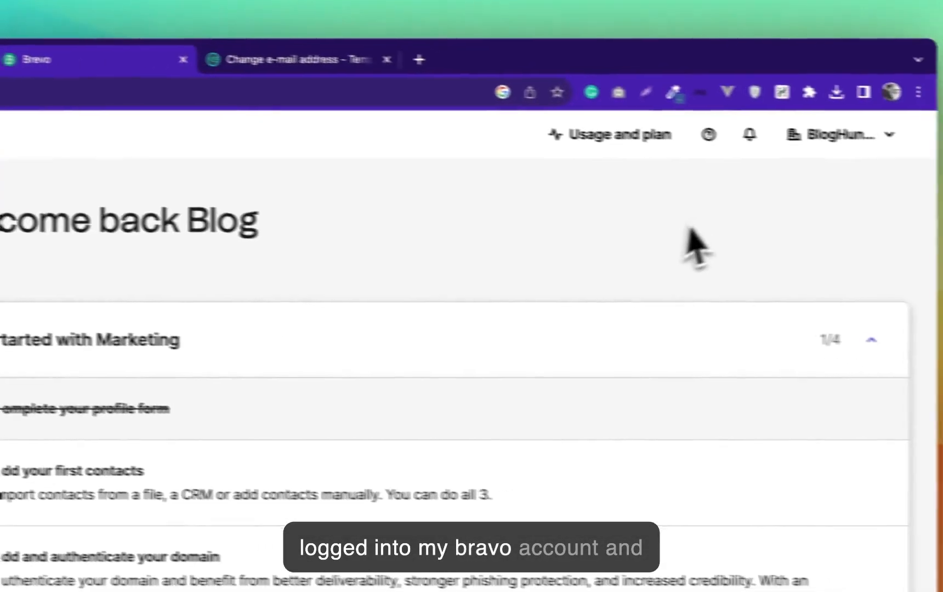
left_click(801, 128)
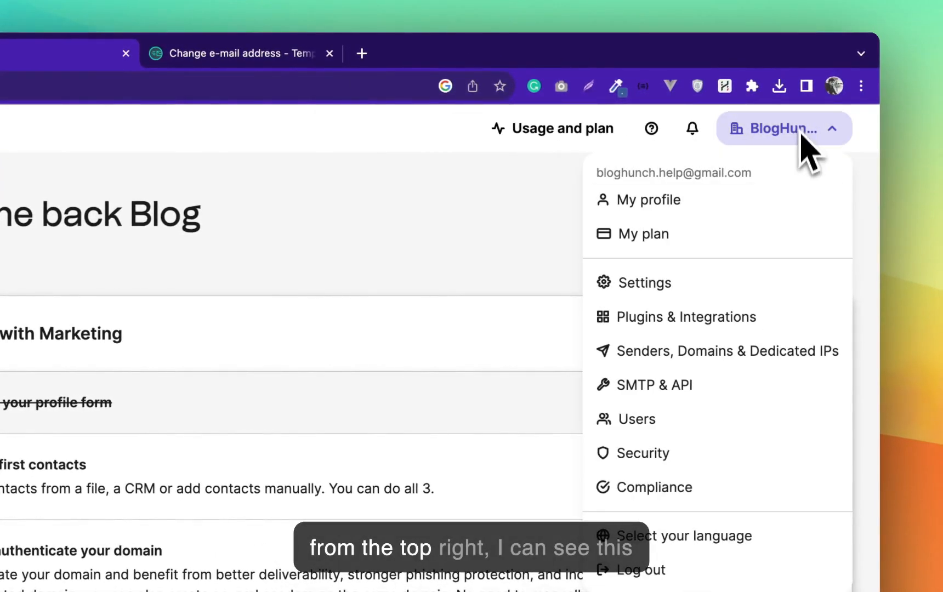
left_click(685, 385)
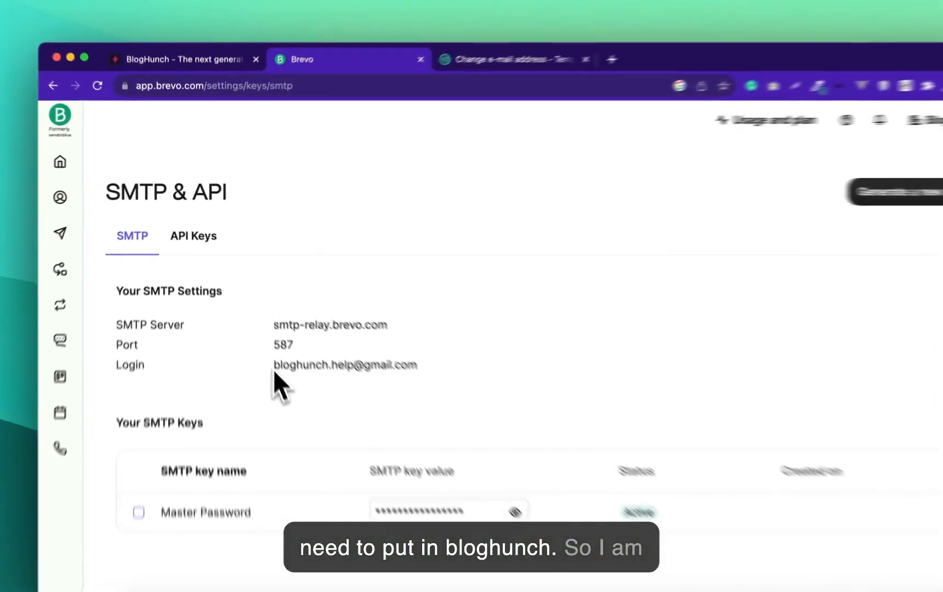
- Copy the login e-mail from Brevo's SMTP settings into the SMTP Username field in BlogHunch
left_click_drag(257, 330, 393, 334)
key("ctrl+c")
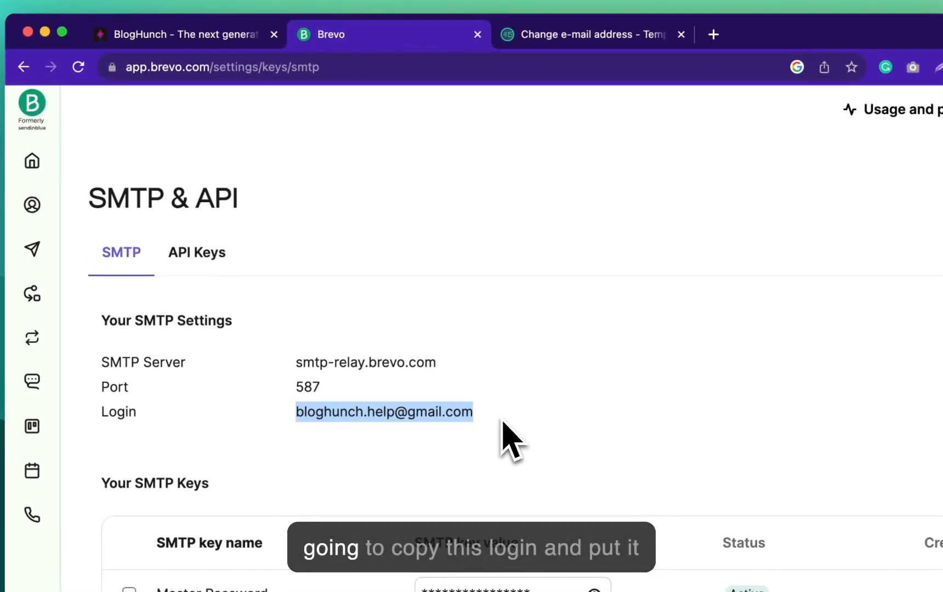
left_click(159, 34)
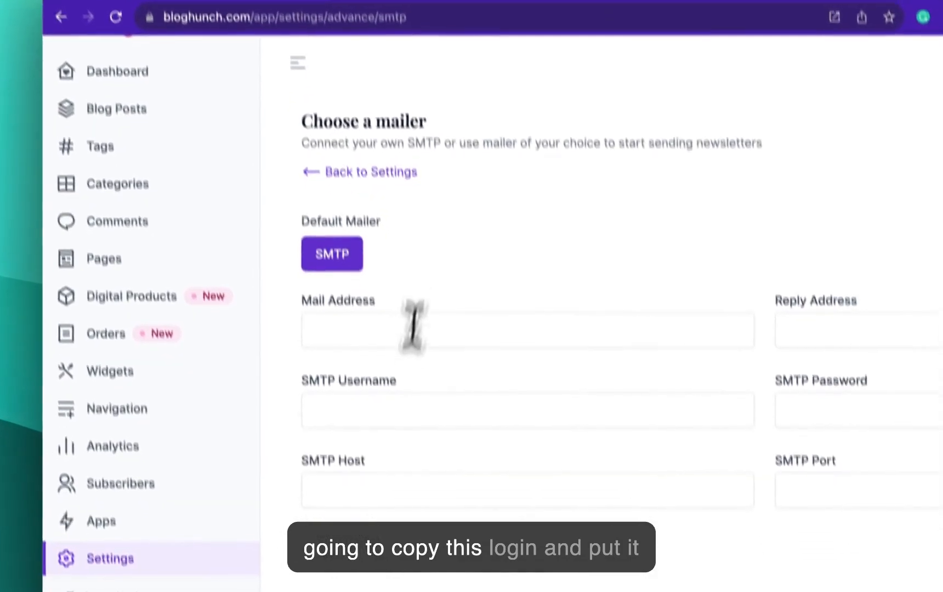
left_click(363, 416)
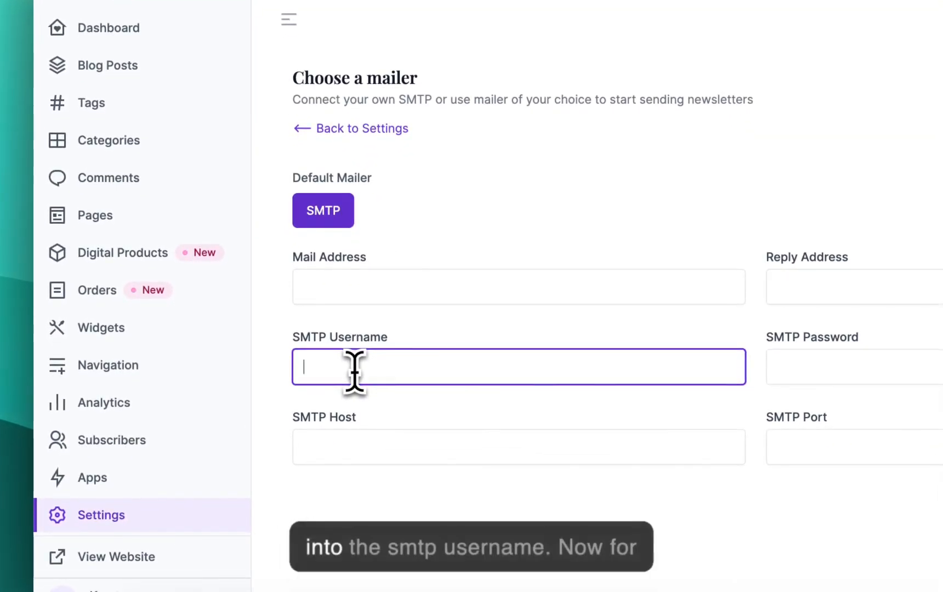
key("ctrl+v")
- Fill in the Mail Address and Reply Address with the same e-mail as the Brevo login
left_click(340, 295)
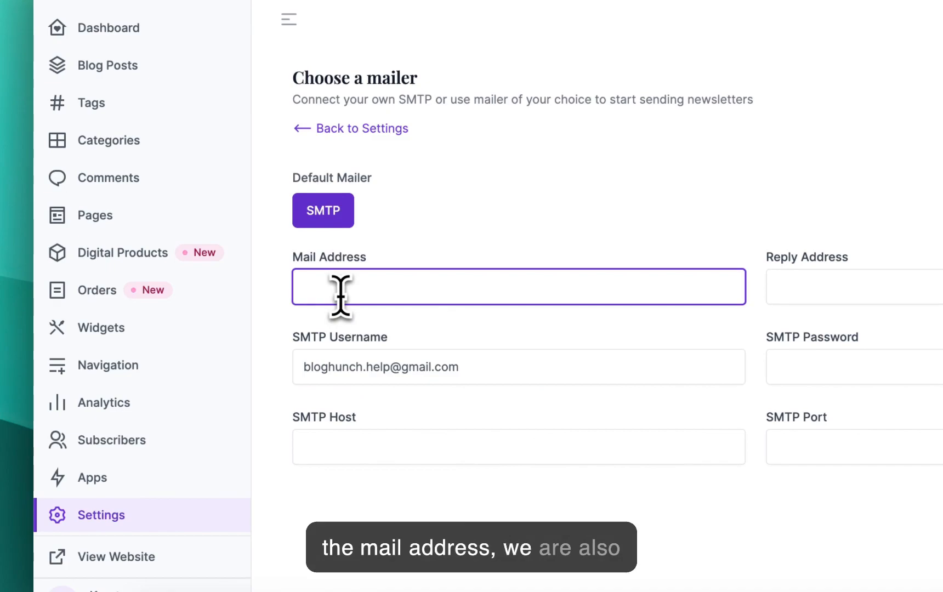
key("ctrl+v")
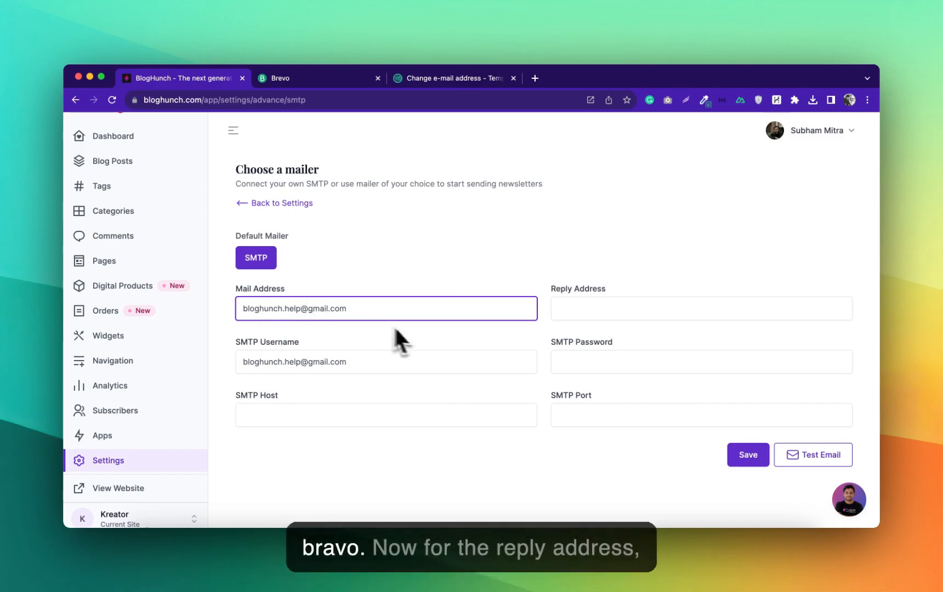
left_click(594, 310)
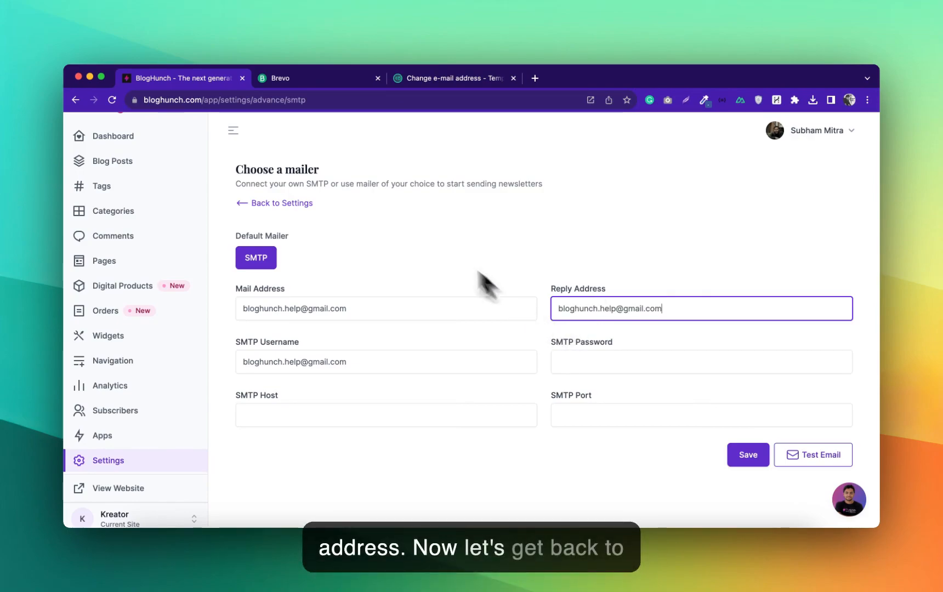
- Copy the SMTP server from Brevo and set BlogHunch's SMTP Host to smtp-relay.brevo.com
left_click(290, 80)
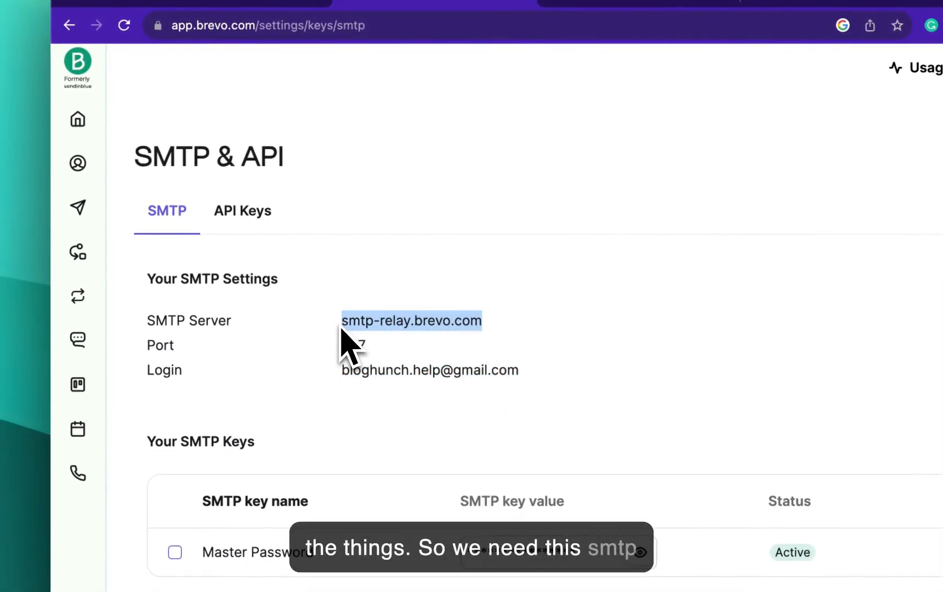
left_click(246, 3)
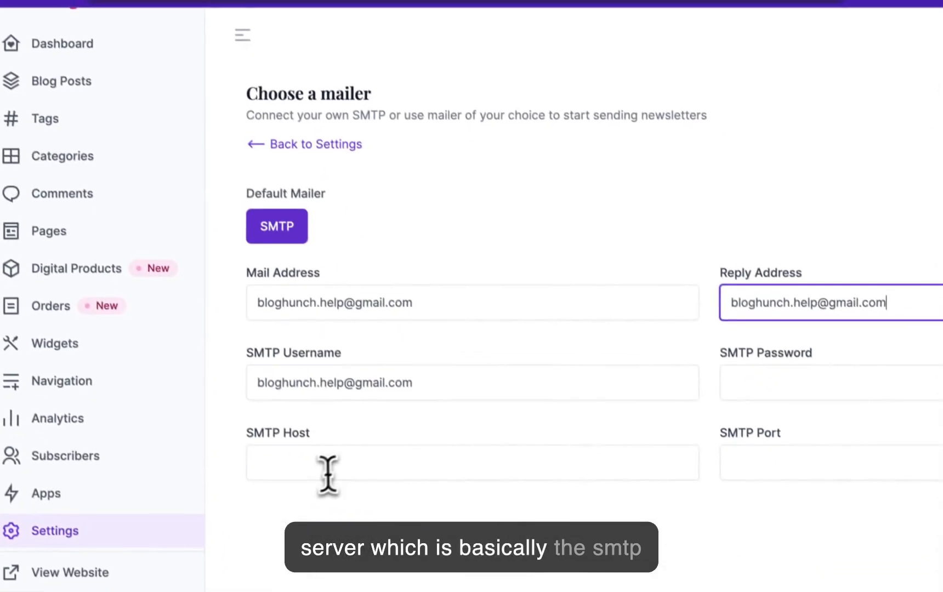
left_click(328, 471)
type("smtp-relay.brevo.com")
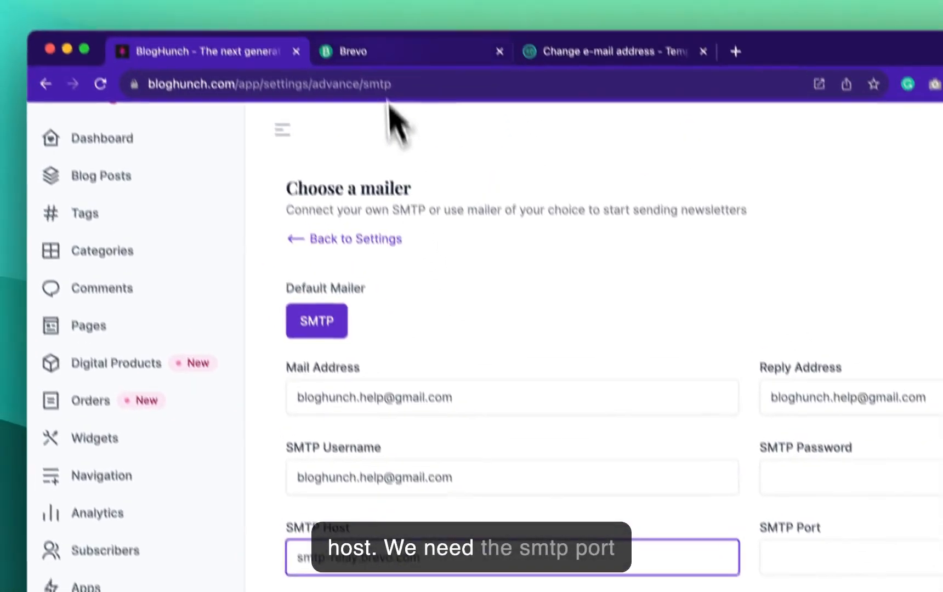
- Copy the port number from Brevo and set BlogHunch's SMTP Port to 587
left_click(389, 48)
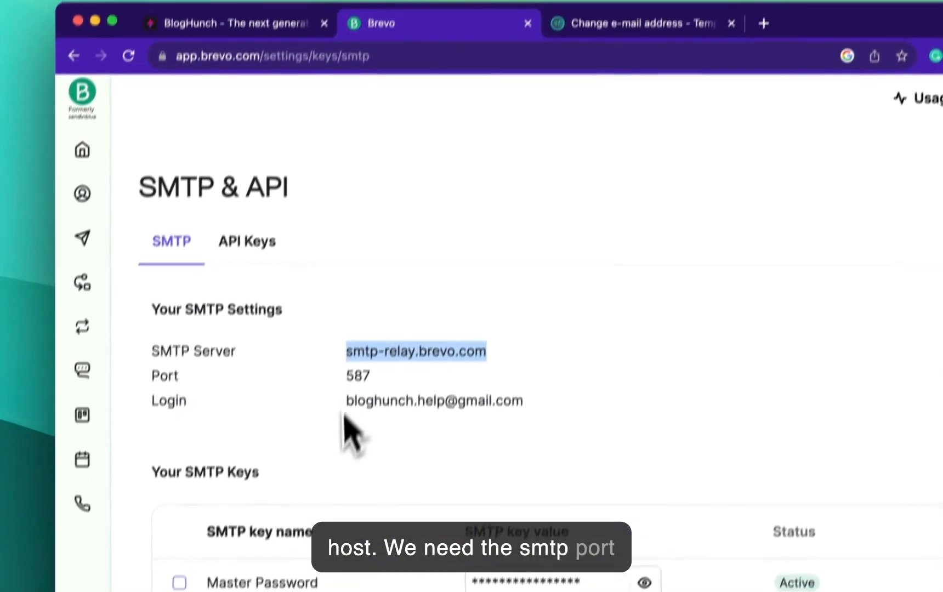
double_click(364, 344)
key("ctrl+c")
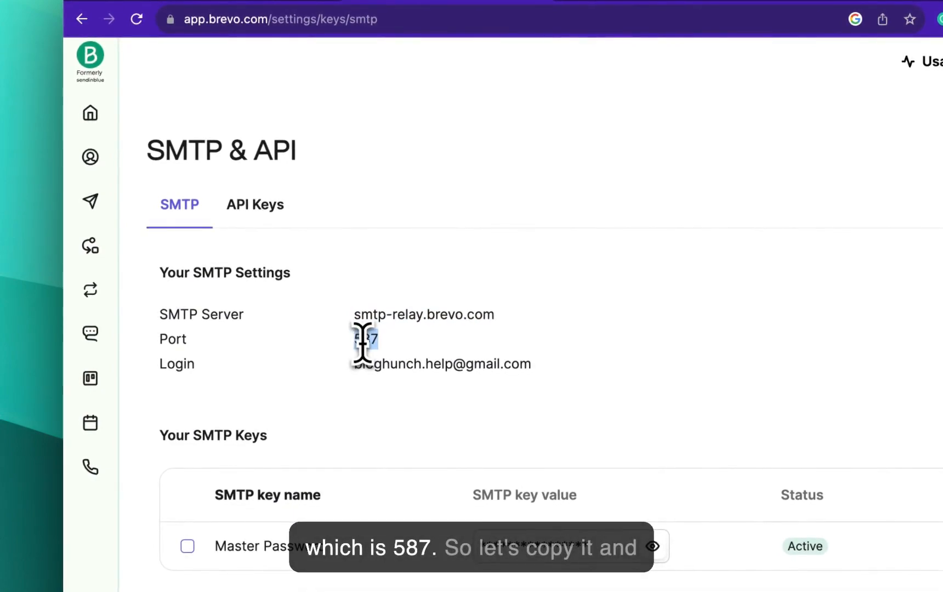
left_click(274, 48)
left_click(865, 522)
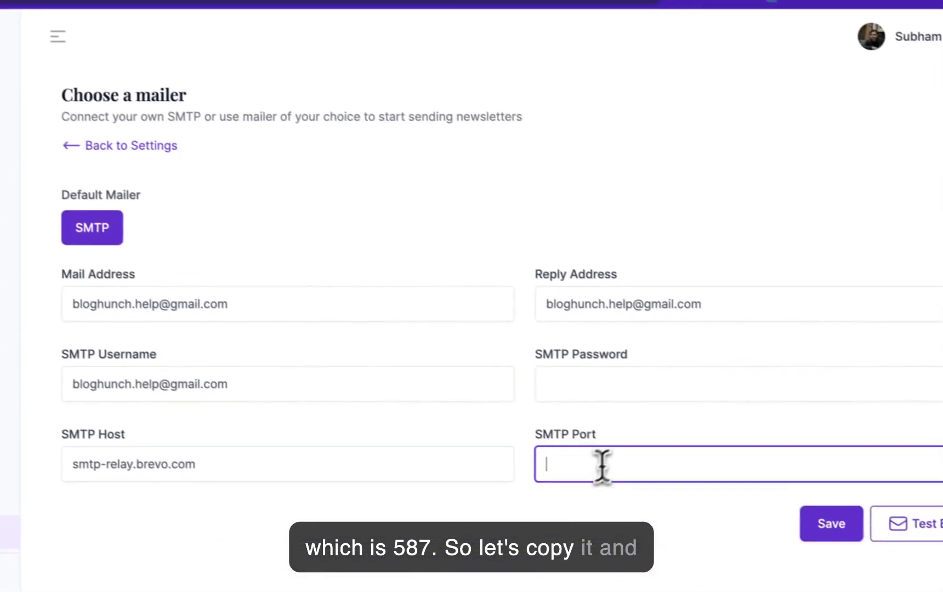
key("ctrl+v")
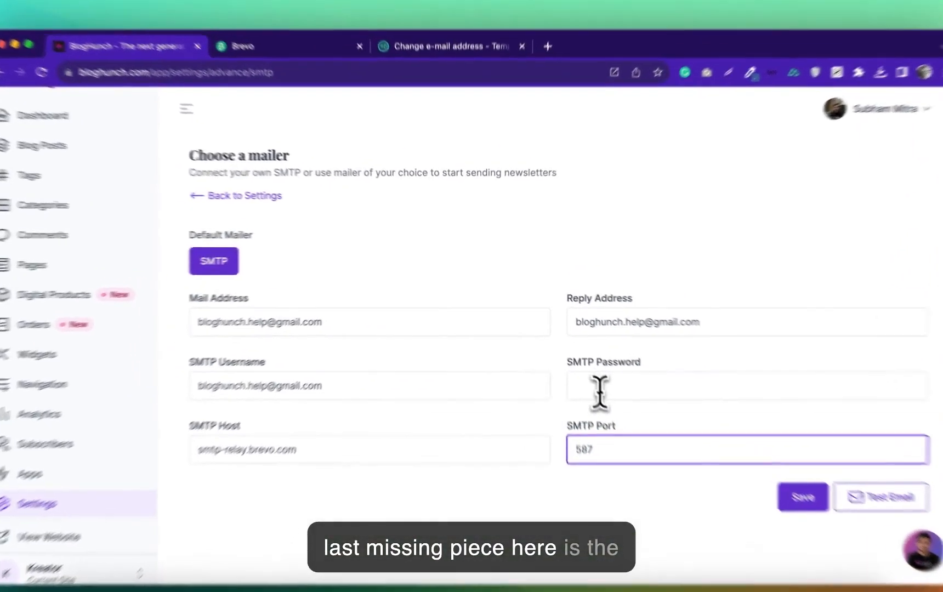
- Reveal and copy Brevo's Master Password key value, paste it as BlogHunch's SMTP Password, and save the mailer settings
left_click(577, 368)
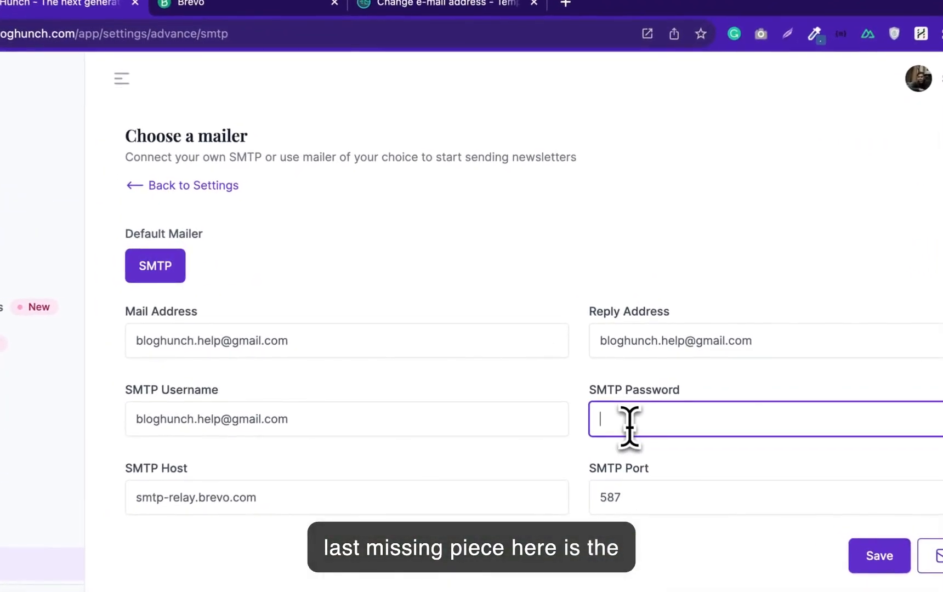
left_click(250, 7)
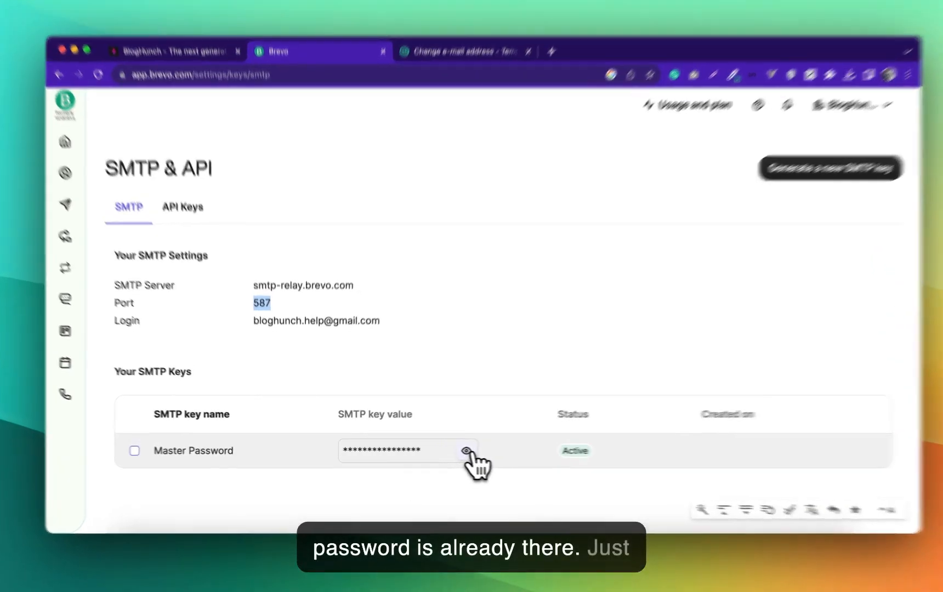
left_click(455, 451)
left_click(431, 453)
key("super+c")
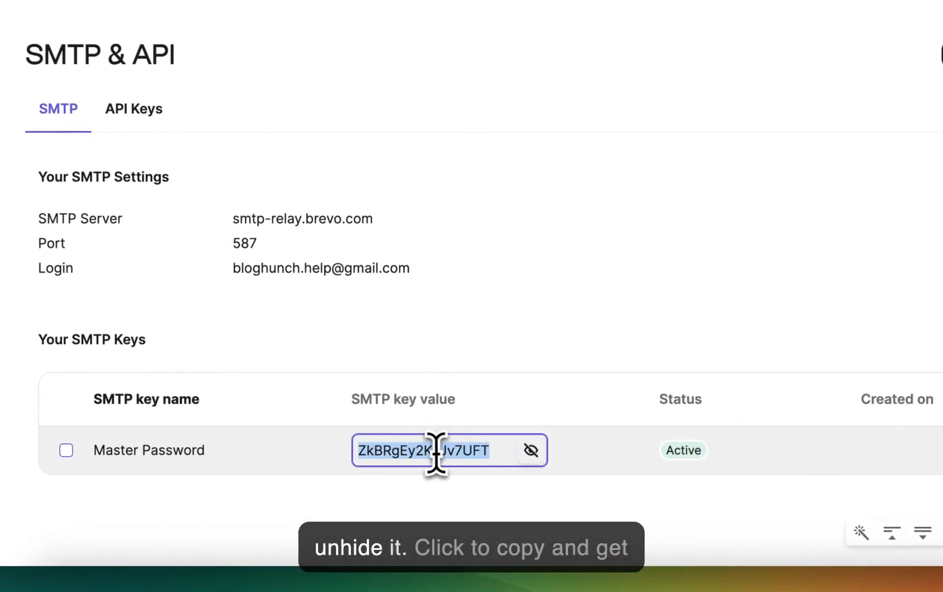
left_click(240, 66)
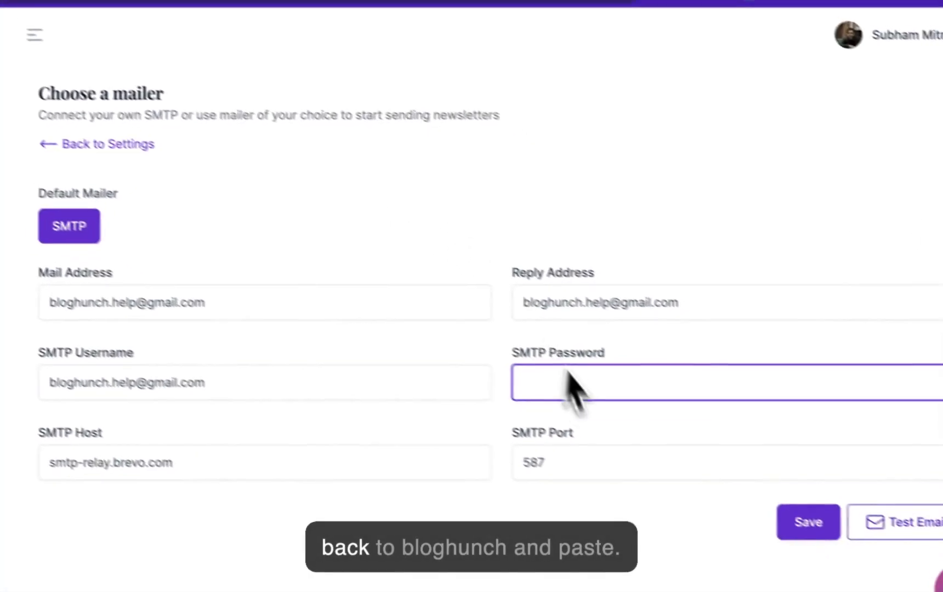
key("super+v")
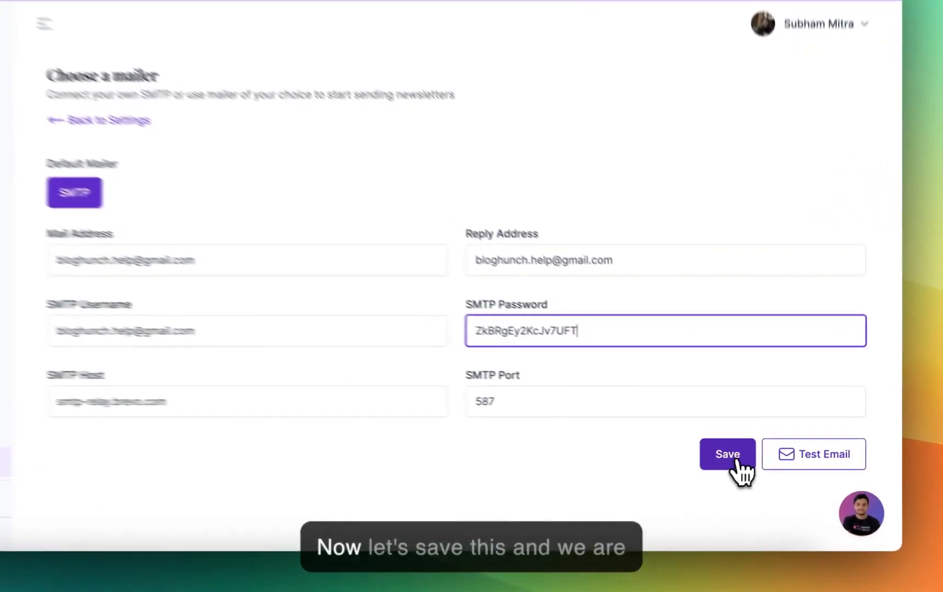
left_click(751, 456)
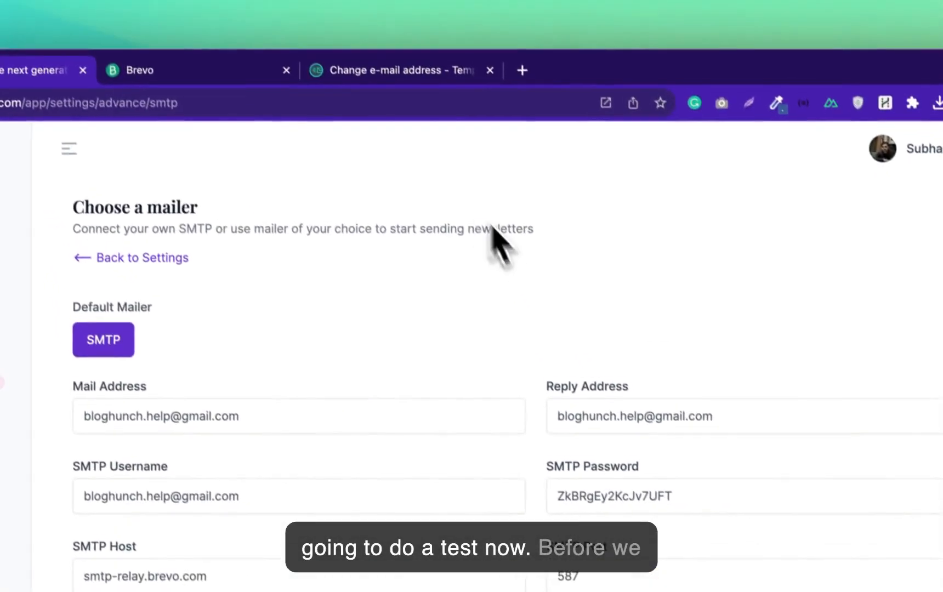
- Copy the temporary e-mail address from Temp Mail and send a BlogHunch test email to it
left_click(410, 93)
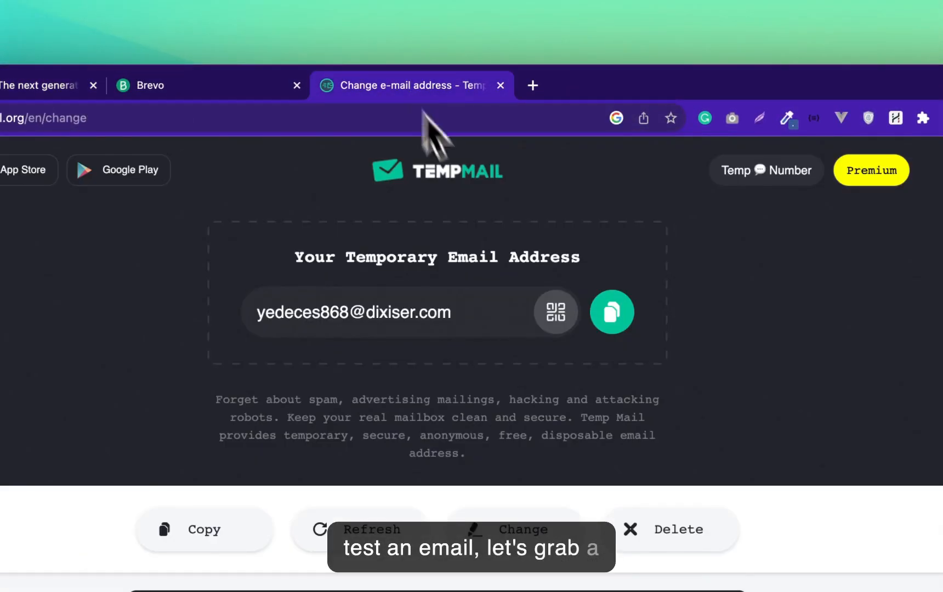
left_click(610, 317)
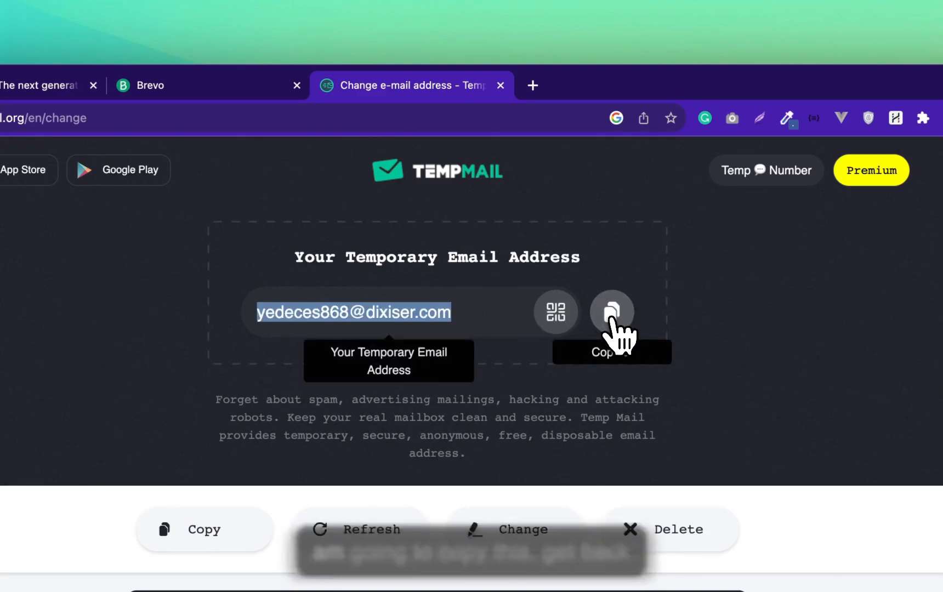
left_click(6, 87)
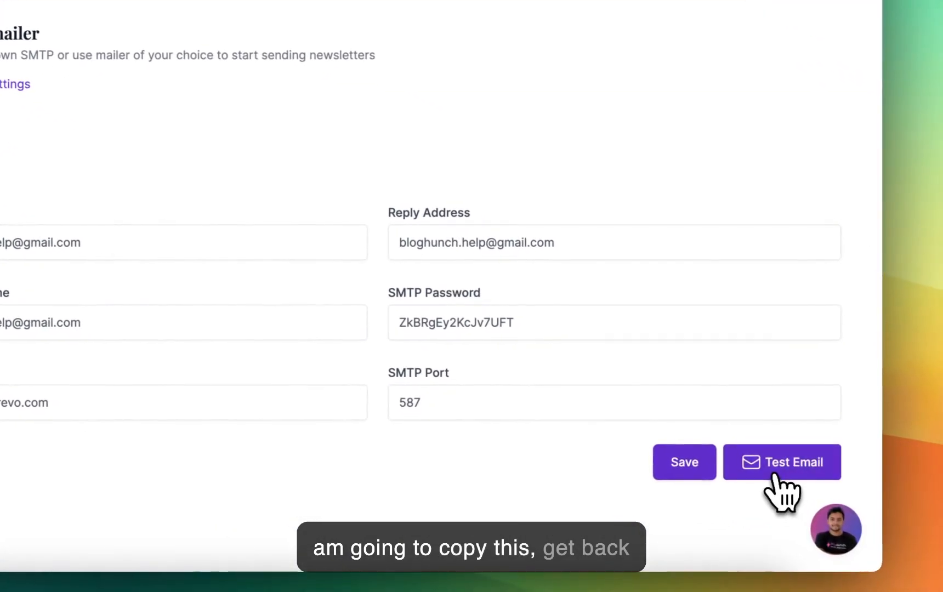
left_click(774, 476)
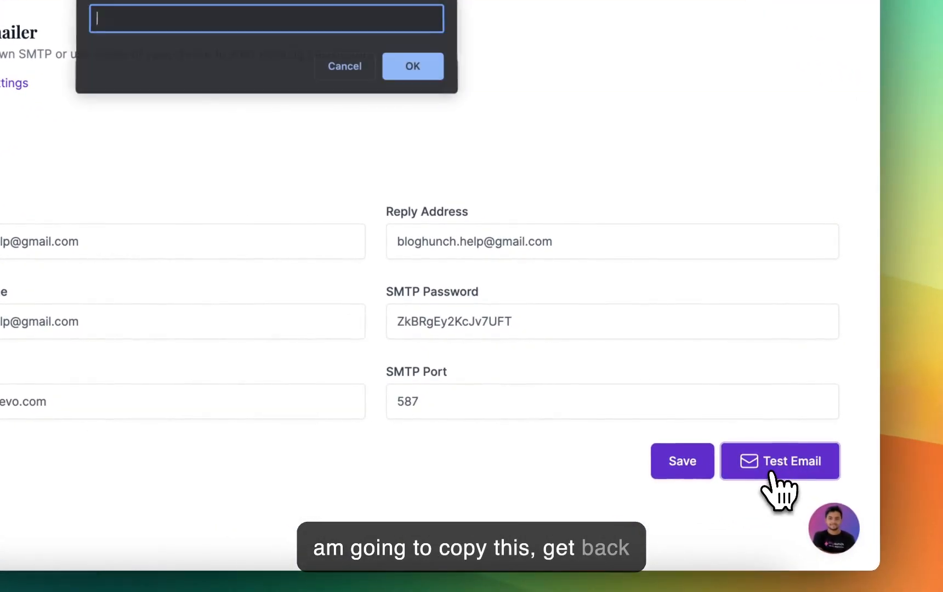
key("super+v")
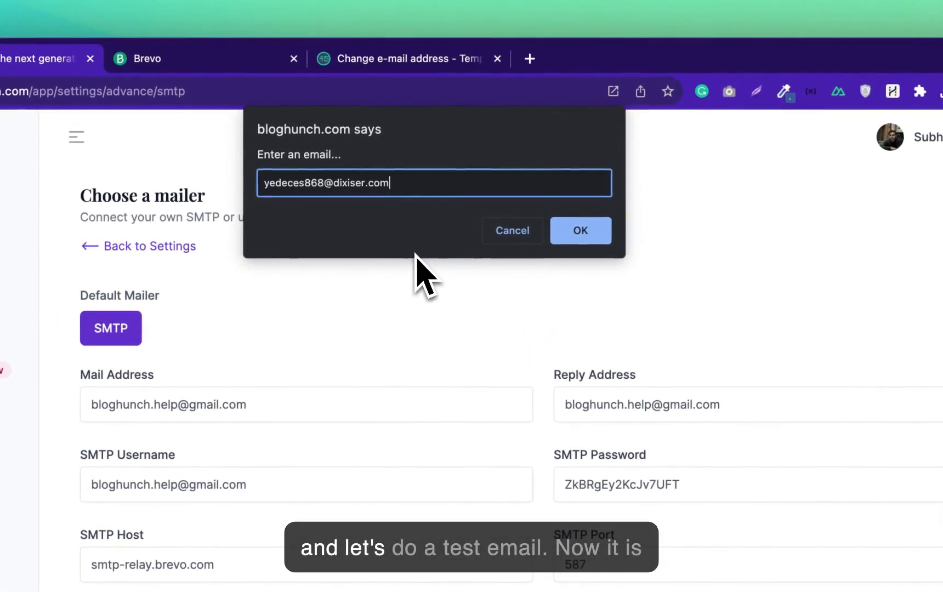
left_click(569, 233)
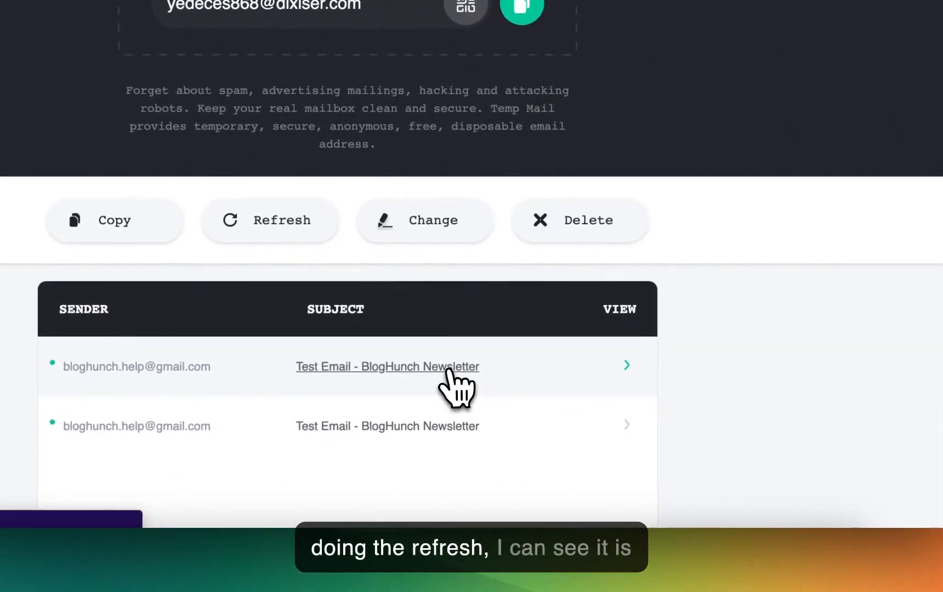
- Open the received "Test Email - BlogHunch Newsletter" message in Temp Mail and compare its sender with the Brevo login
left_click(447, 370)
scroll(450, 371, "down", 5)
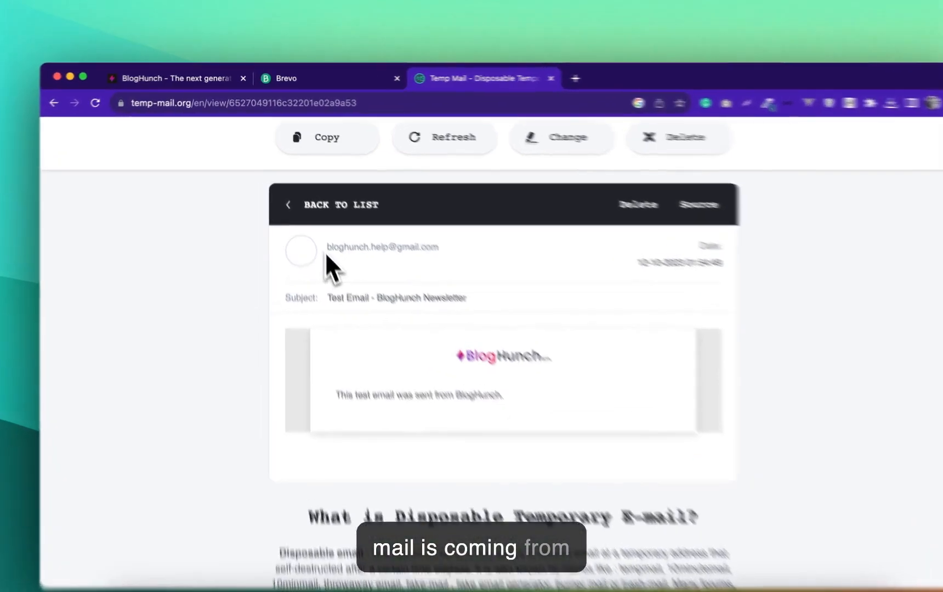
left_click_drag(349, 297, 501, 296)
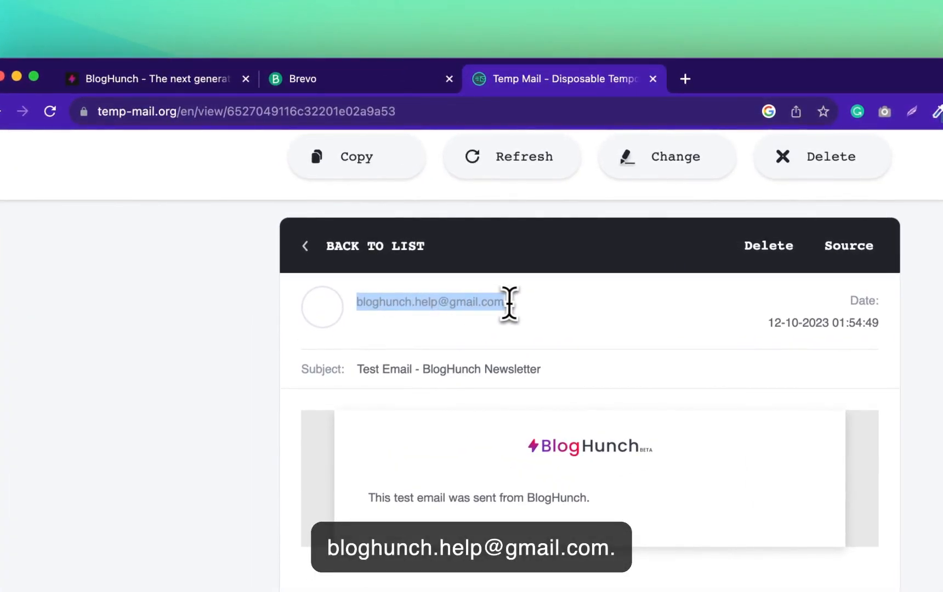
left_click(321, 92)
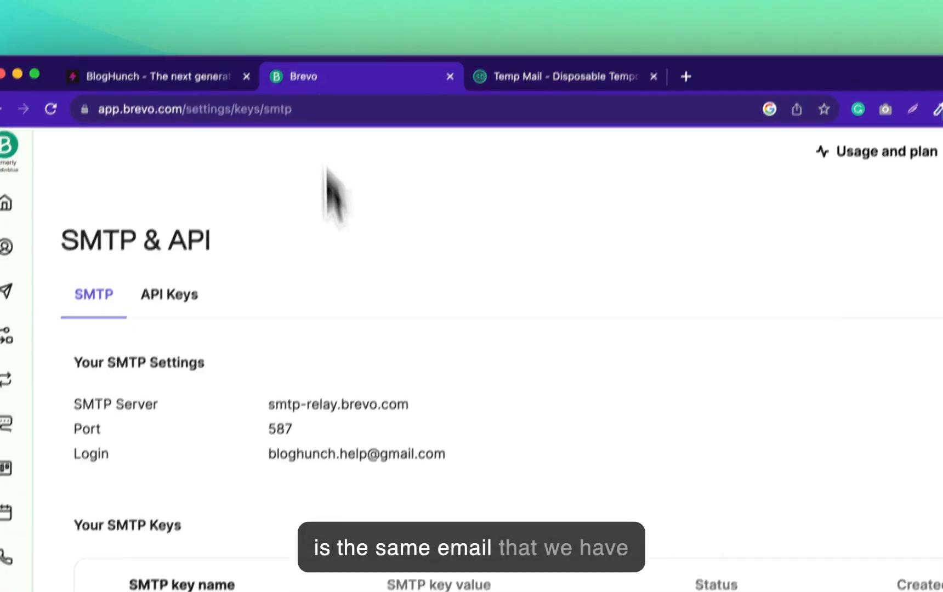
left_click_drag(300, 341, 462, 340)
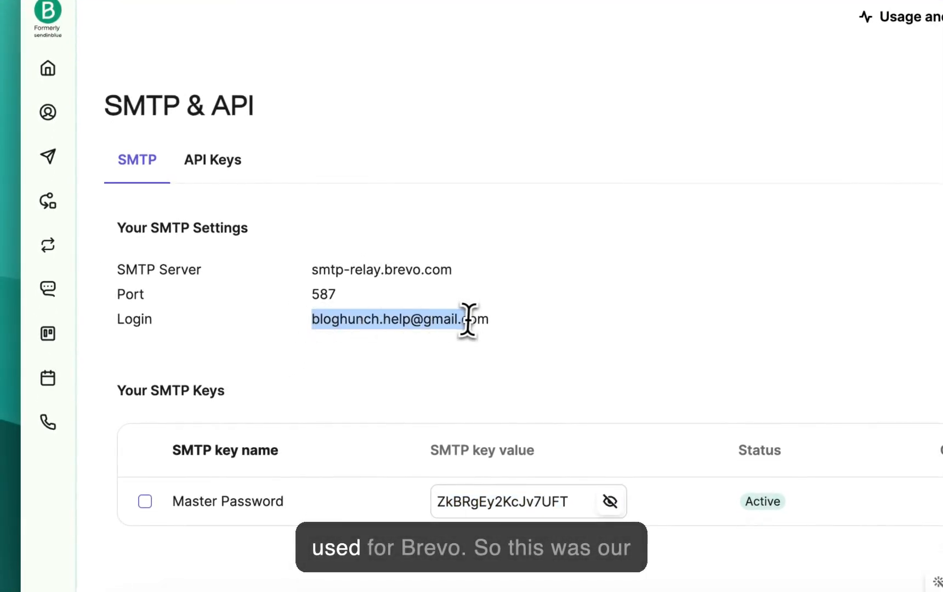